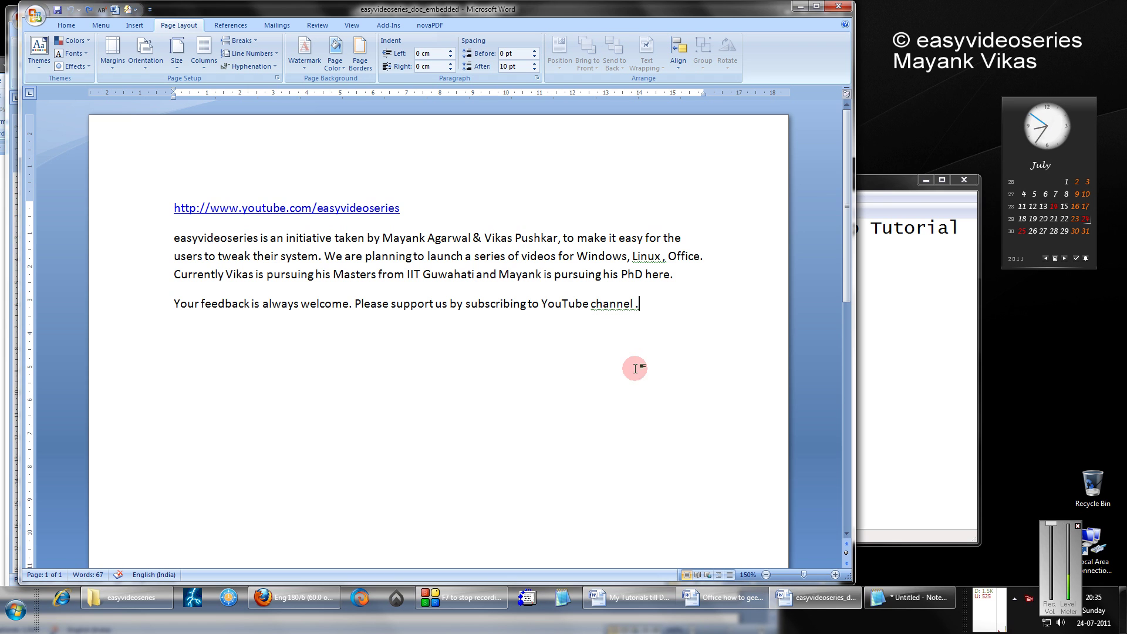
Step: Select the tutorial title words in the notes, then return to the Word document
click(883, 292)
drag(256, 221, 715, 230)
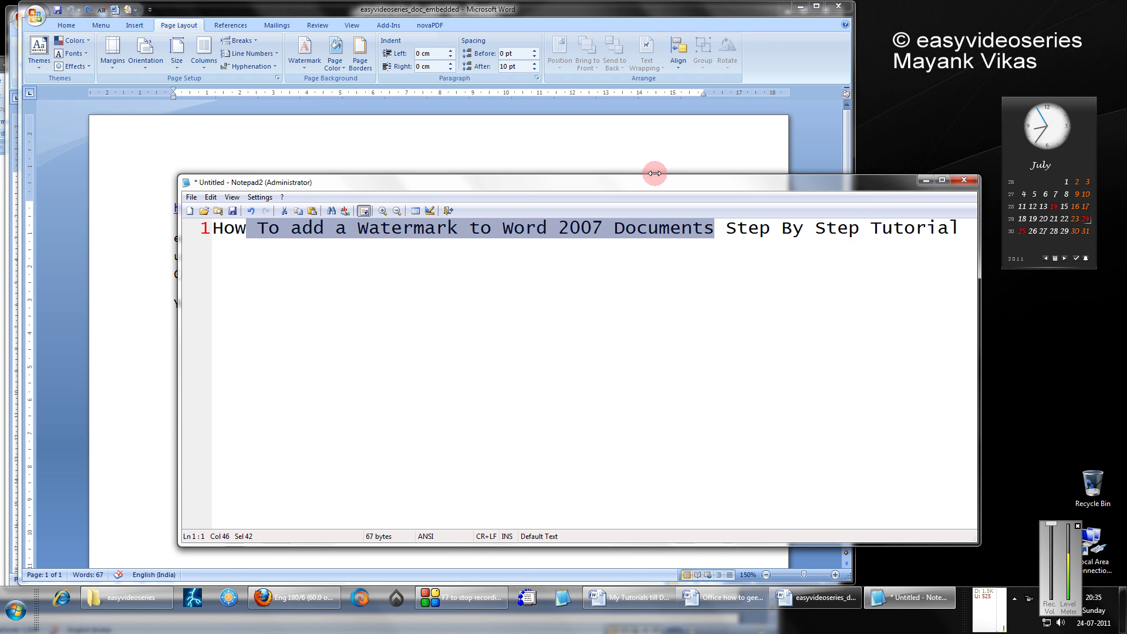
click(639, 144)
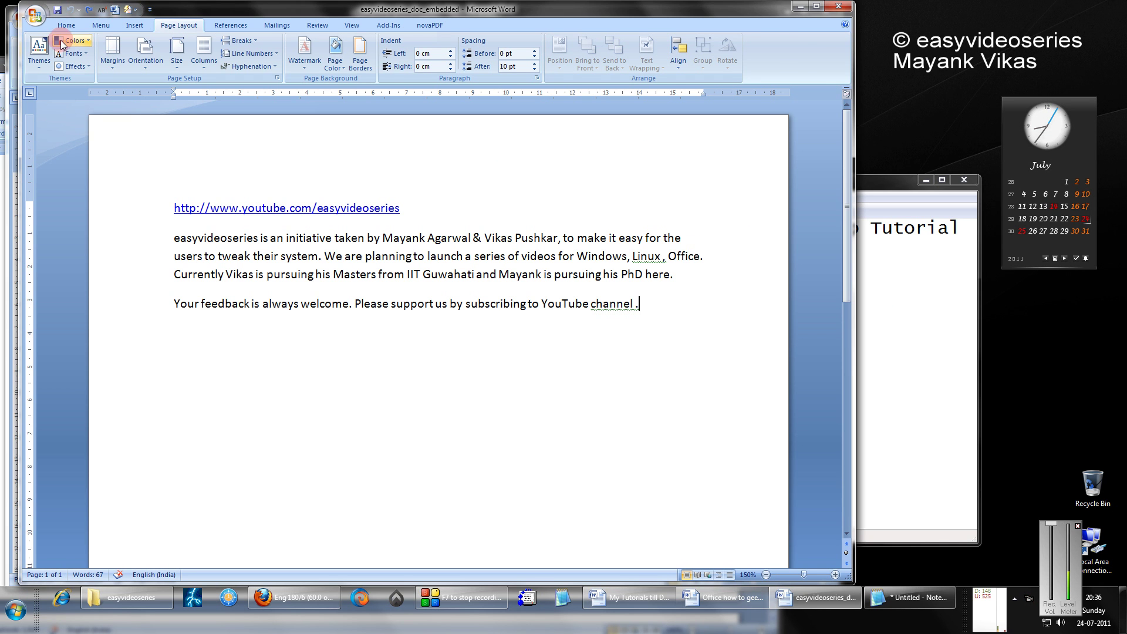
Step: Browse the preset watermark gallery, with CONFIDENTIAL and DO NOT COPY styles, from Page Layout
click(66, 24)
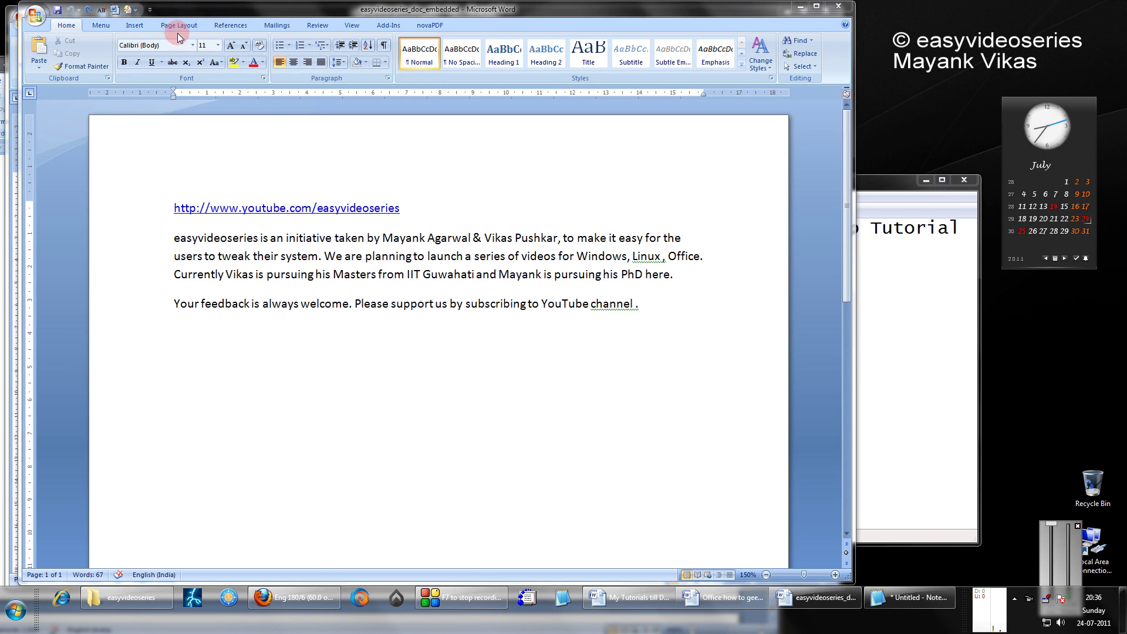
click(173, 26)
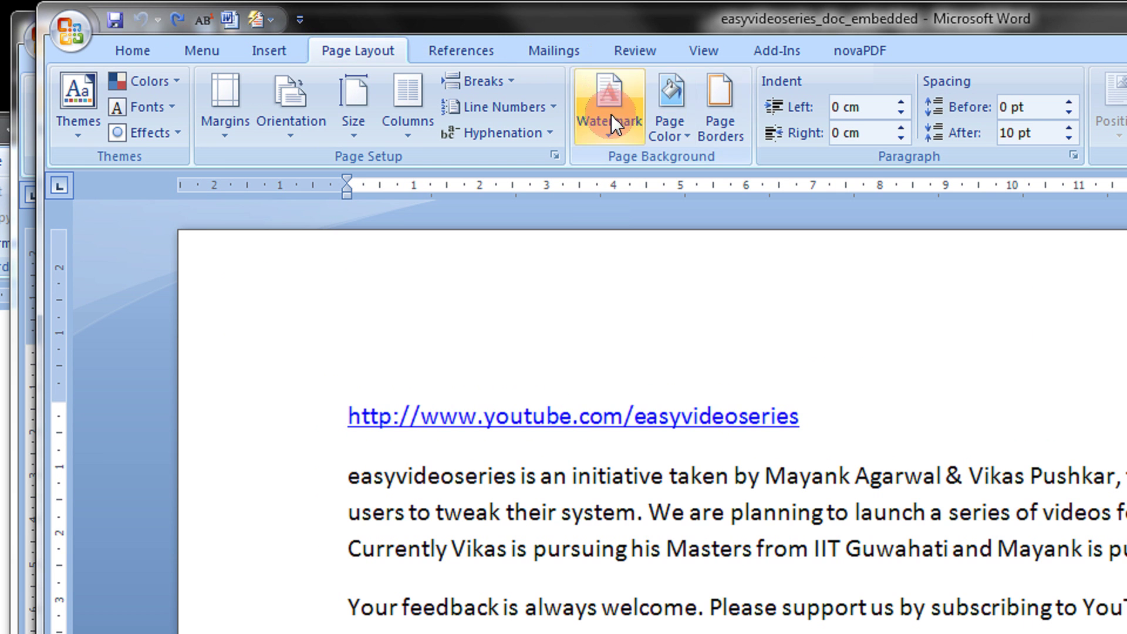
click(631, 145)
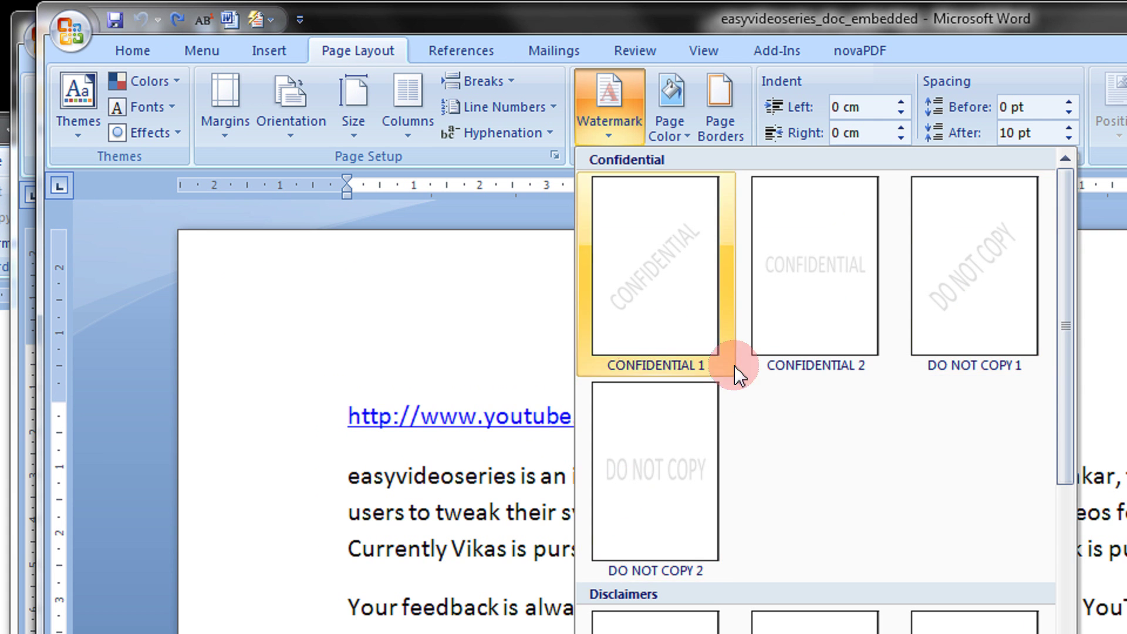
Step: Try the horizontal DO NOT COPY preset, then apply the diagonal DO NOT COPY 1 watermark
click(648, 453)
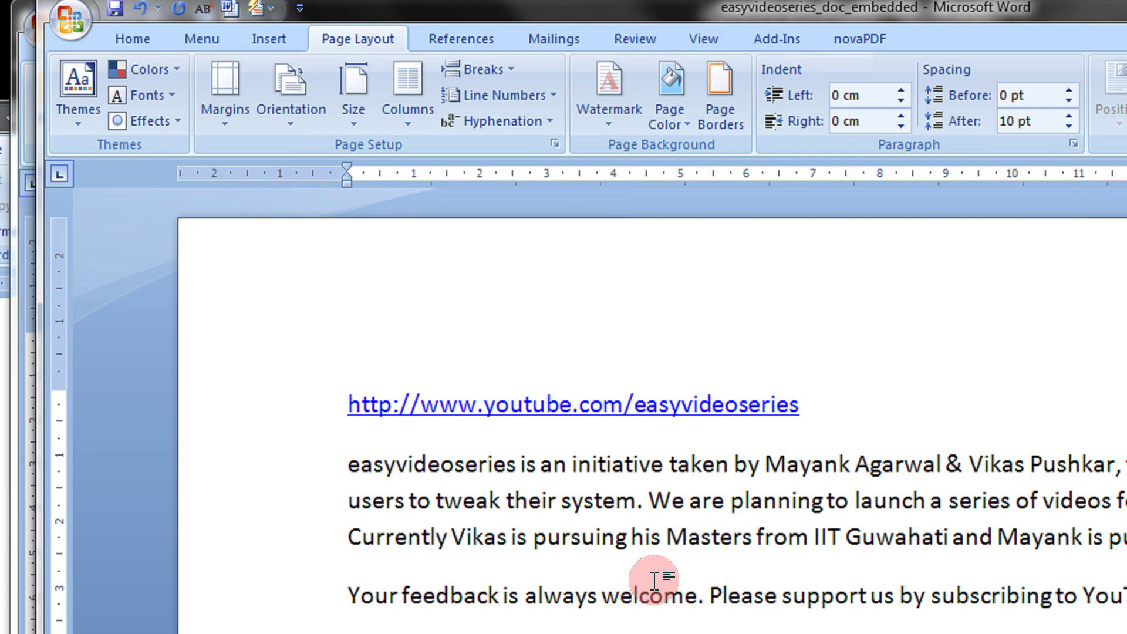
click(610, 110)
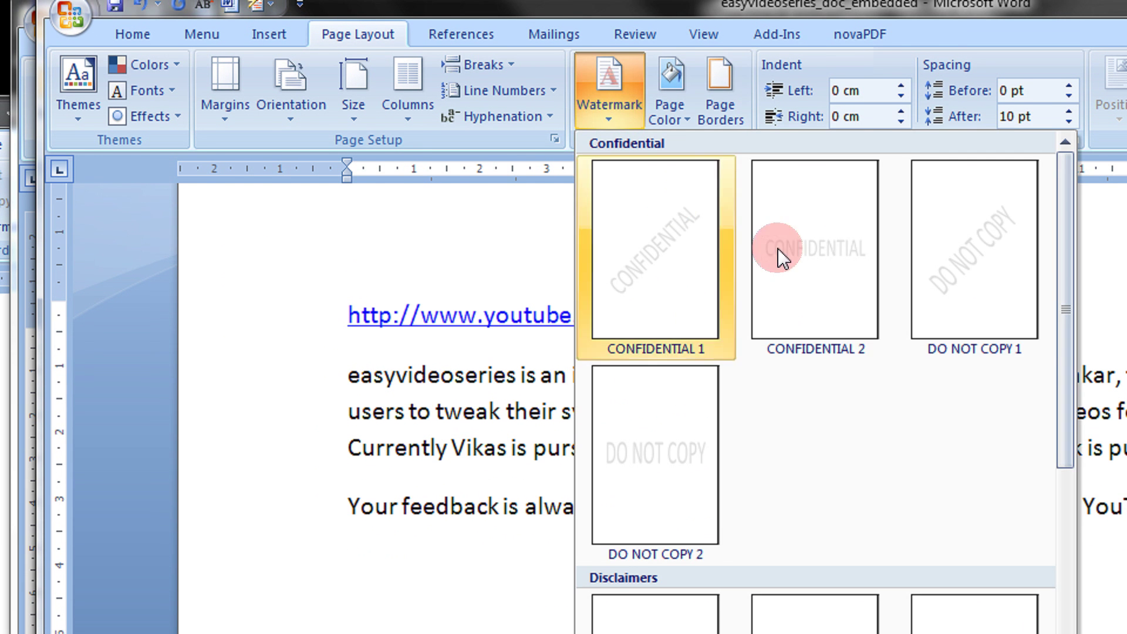
click(918, 257)
scroll(859, 390, down, 5)
scroll(860, 393, down, 5)
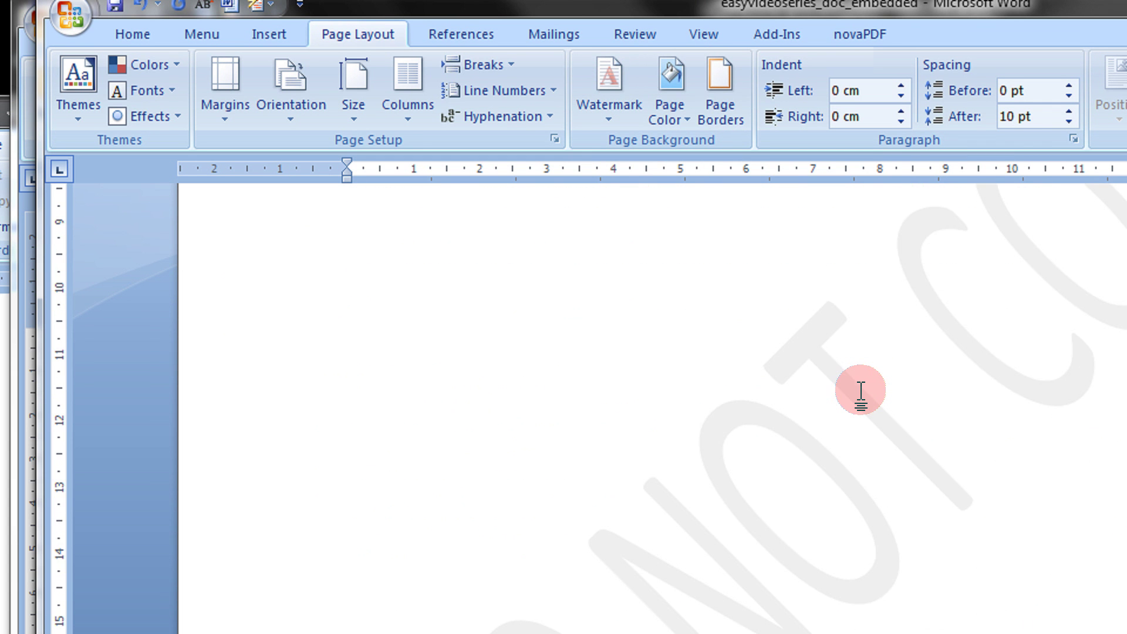
scroll(860, 391, up, 4)
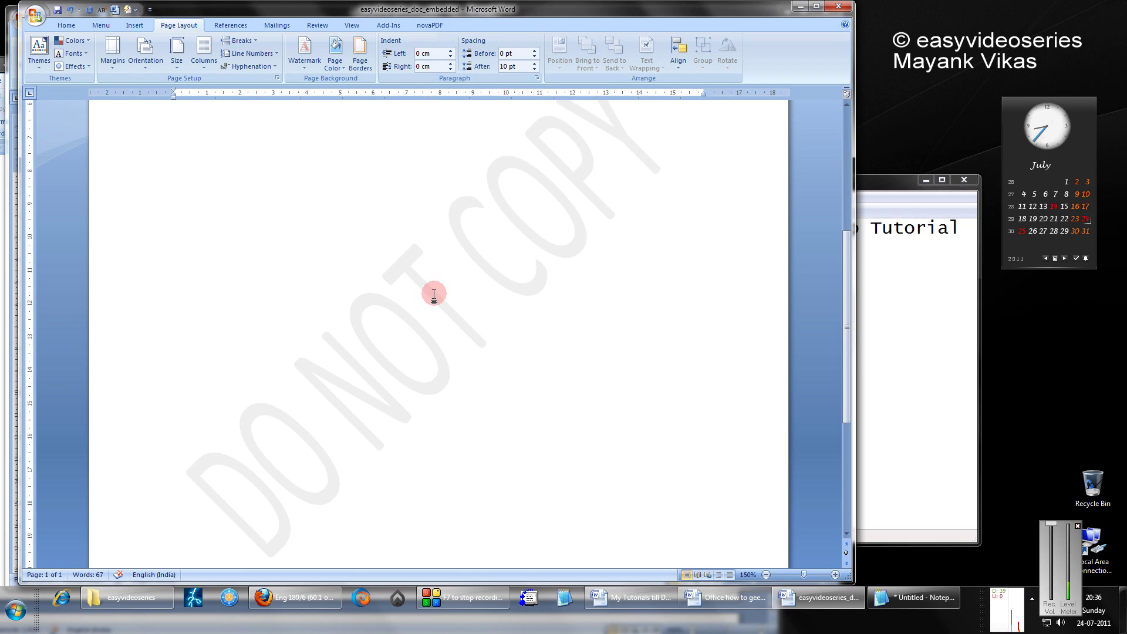
scroll(432, 294, up, 3)
scroll(372, 184, up, 1)
scroll(415, 243, down, 4)
scroll(414, 241, down, 3)
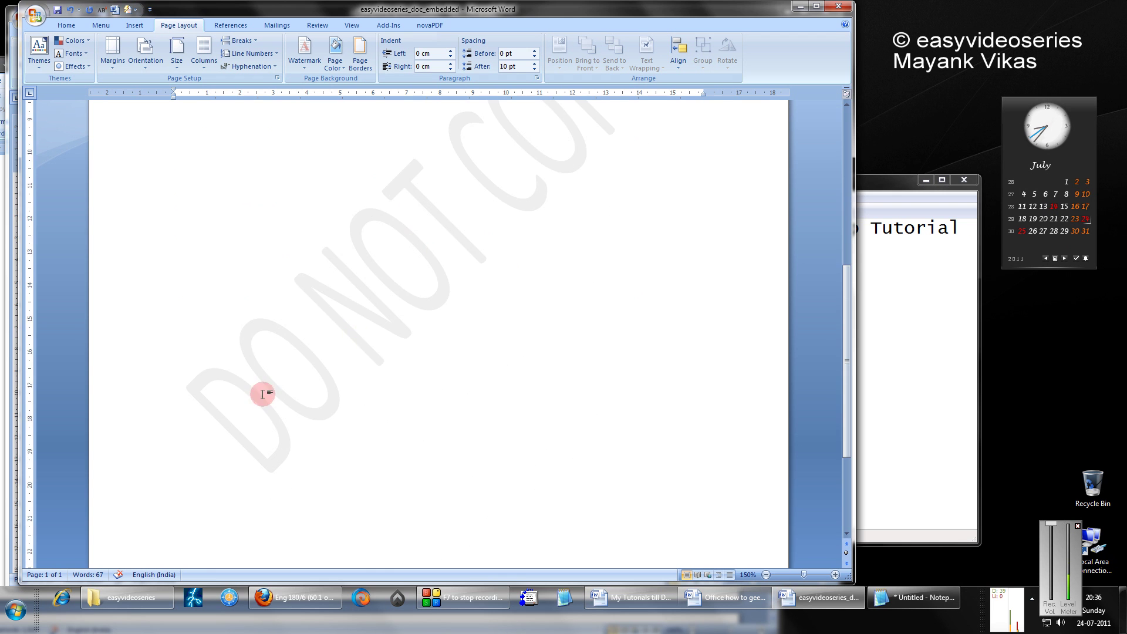
scroll(480, 219, up, 3)
scroll(556, 216, up, 2)
scroll(557, 217, up, 1)
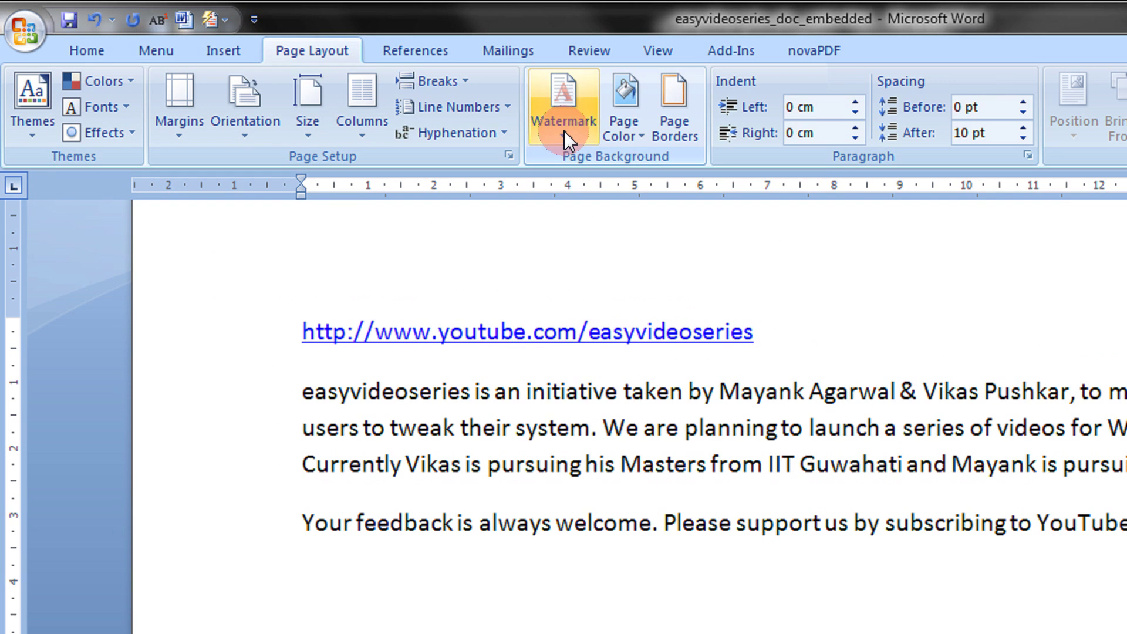
Step: Open Custom Watermark settings showing the diagonal DO NOT COPY text in Calibri
click(304, 67)
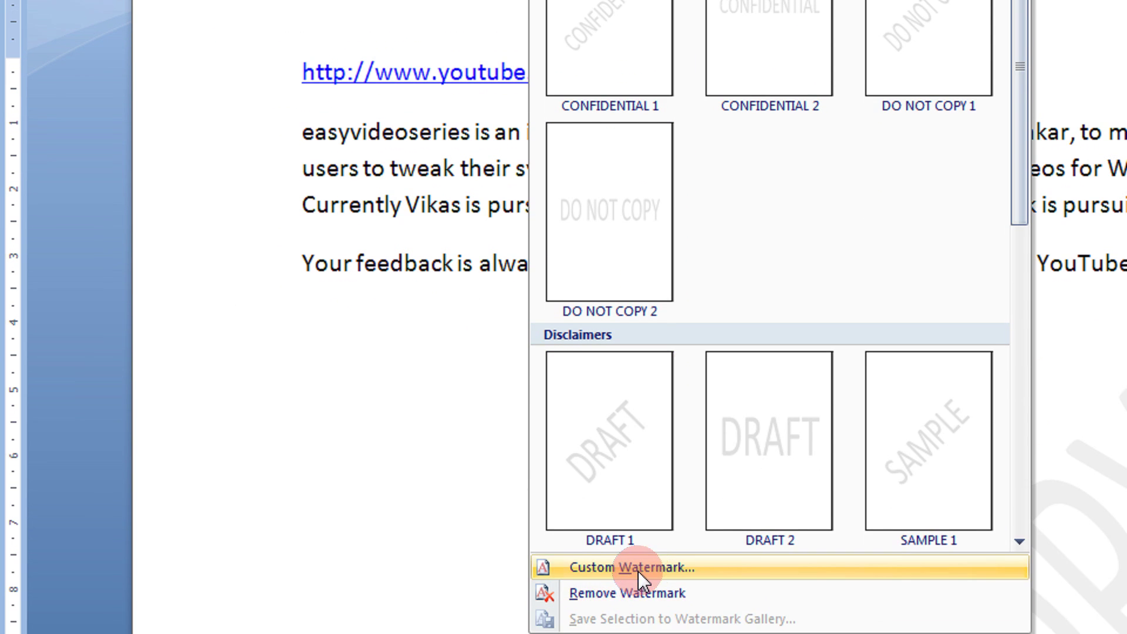
click(663, 545)
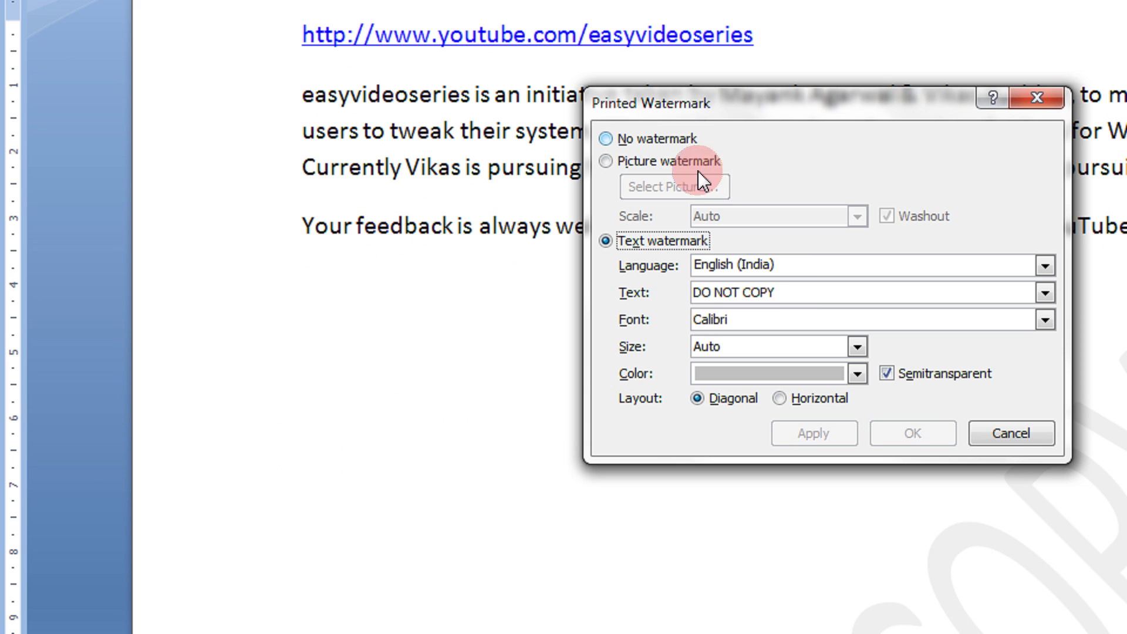
Step: Change the watermark text to 'My Watermark..' in semitransparent red and apply it
drag(797, 285, 680, 296)
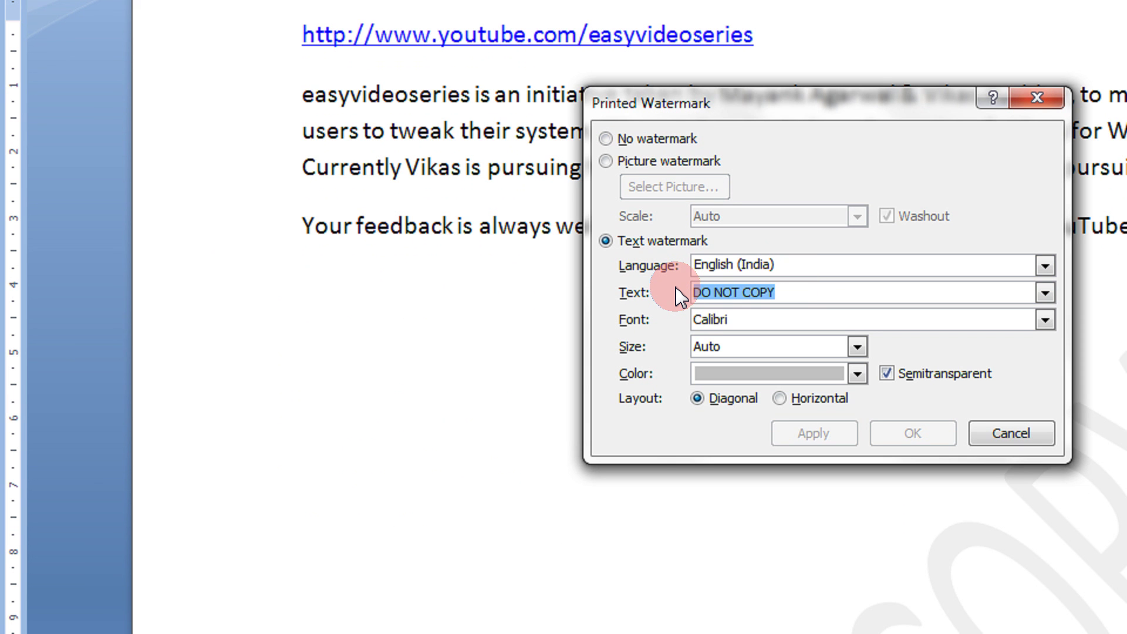
text(My Watermark..)
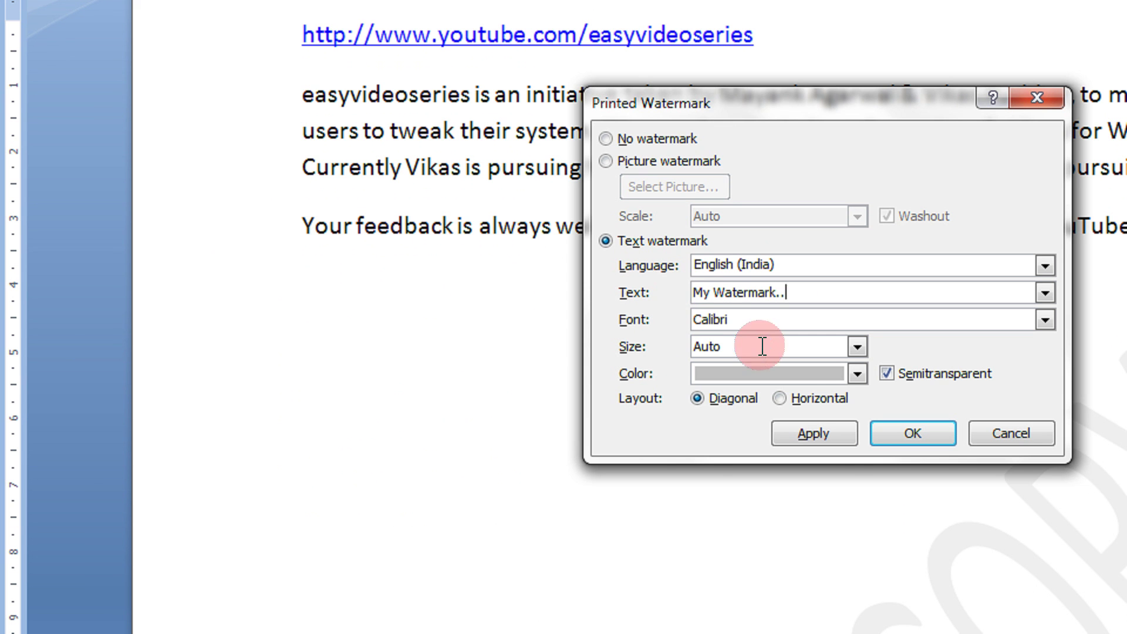
click(810, 374)
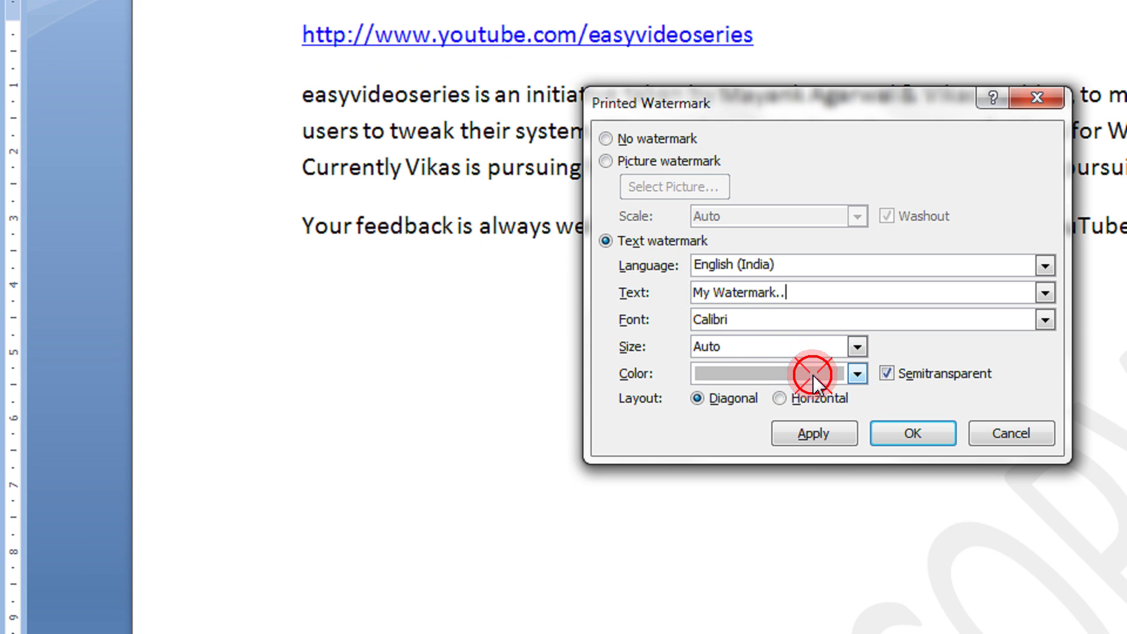
click(720, 567)
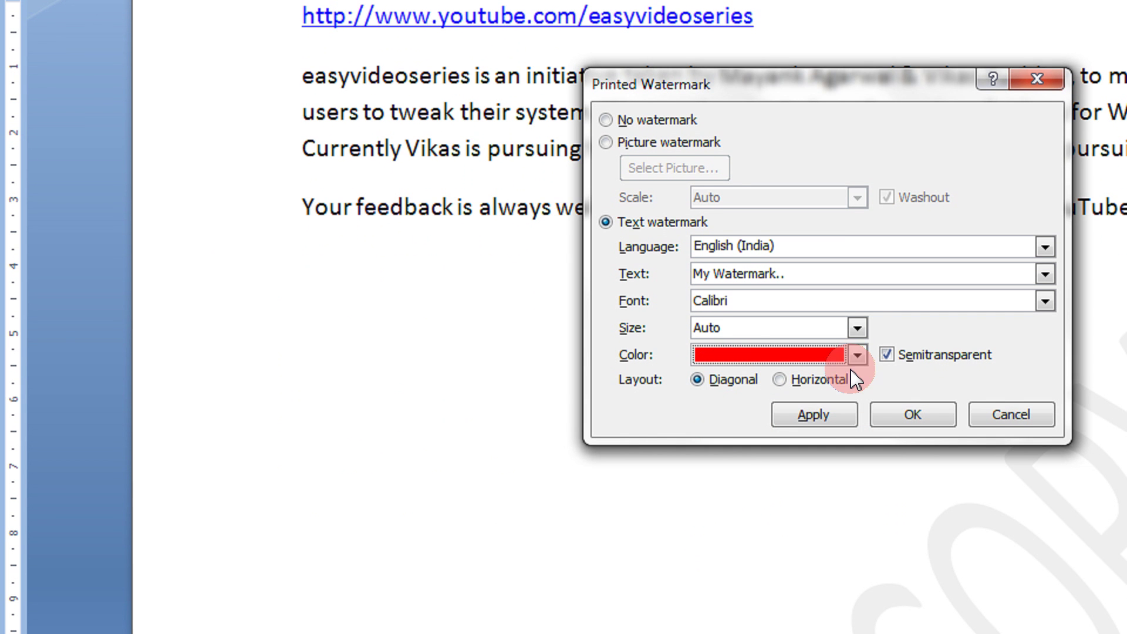
click(818, 421)
click(935, 422)
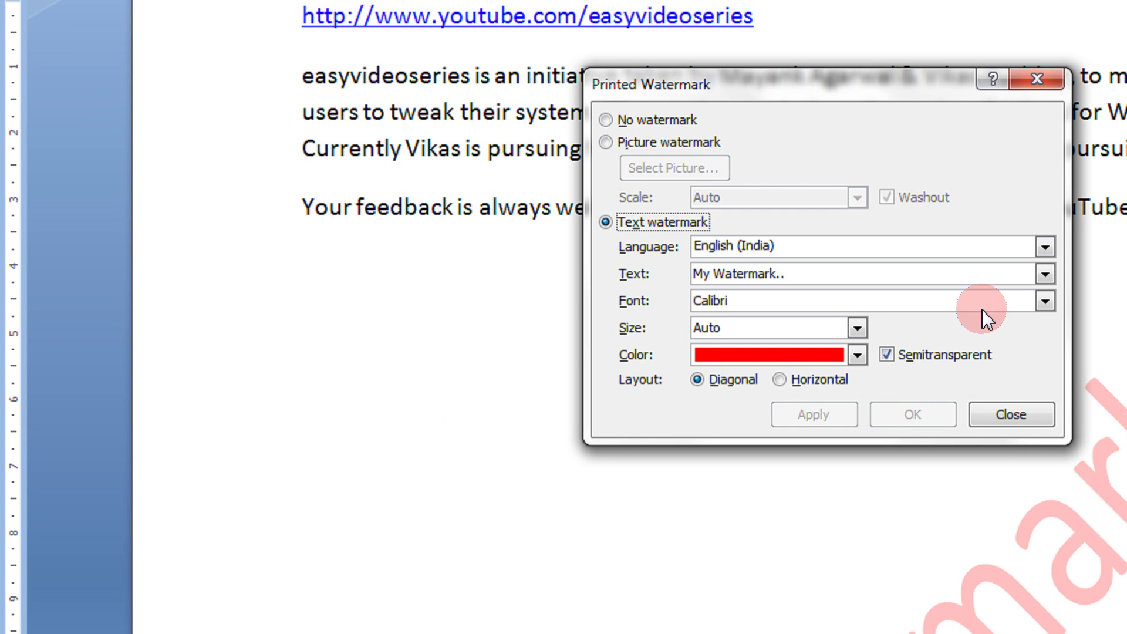
click(1009, 416)
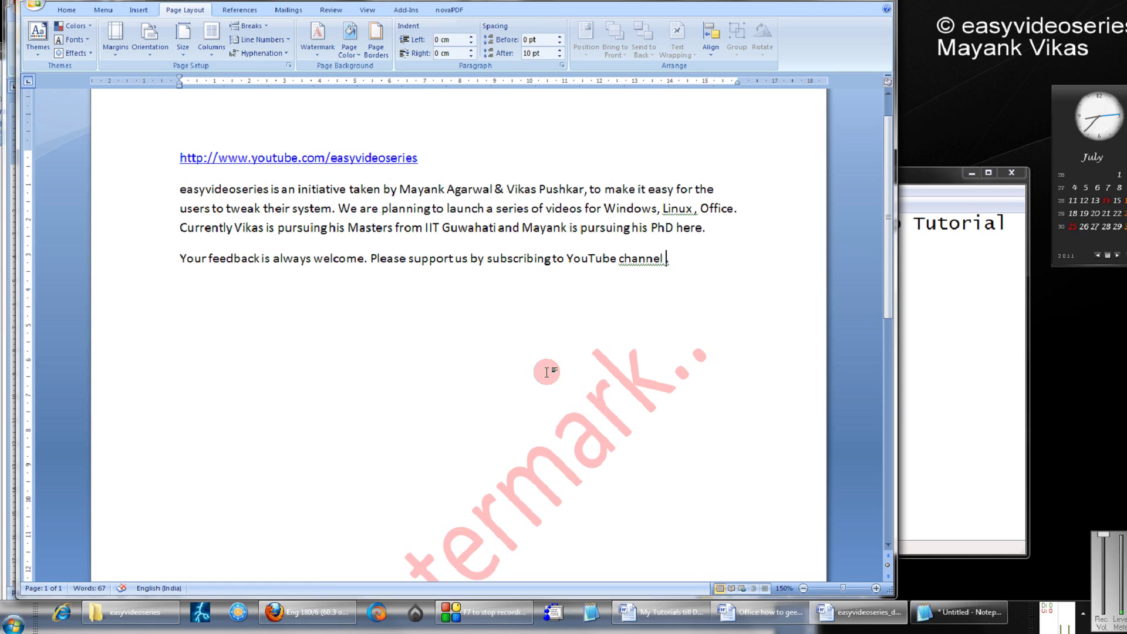
scroll(529, 370, down, 5)
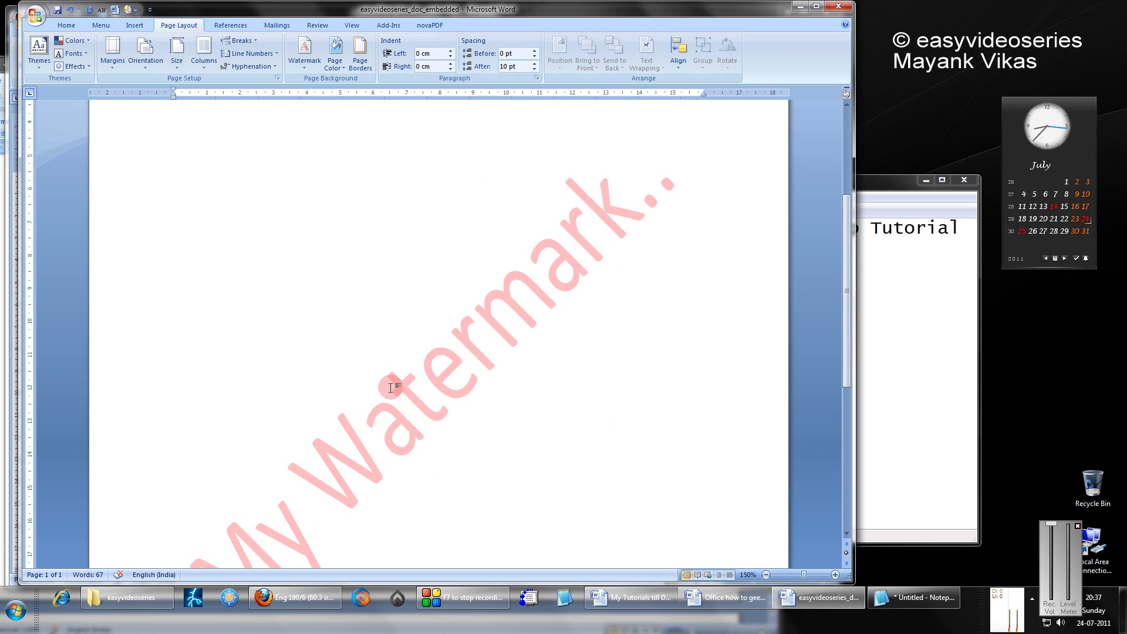
scroll(460, 386, up, 4)
scroll(459, 386, up, 2)
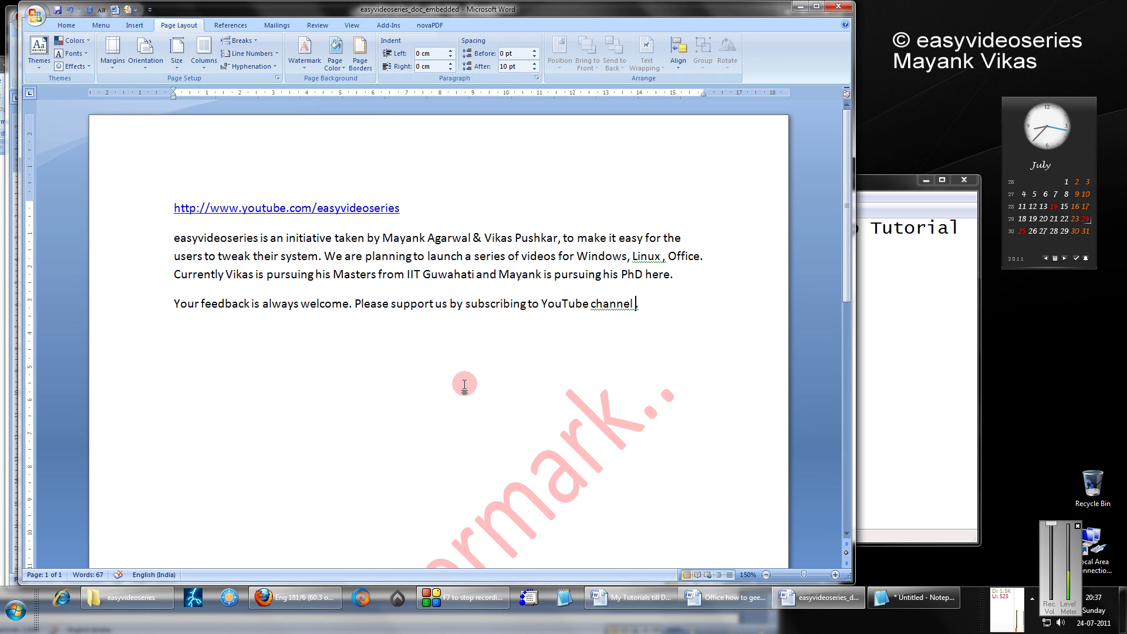
click(309, 72)
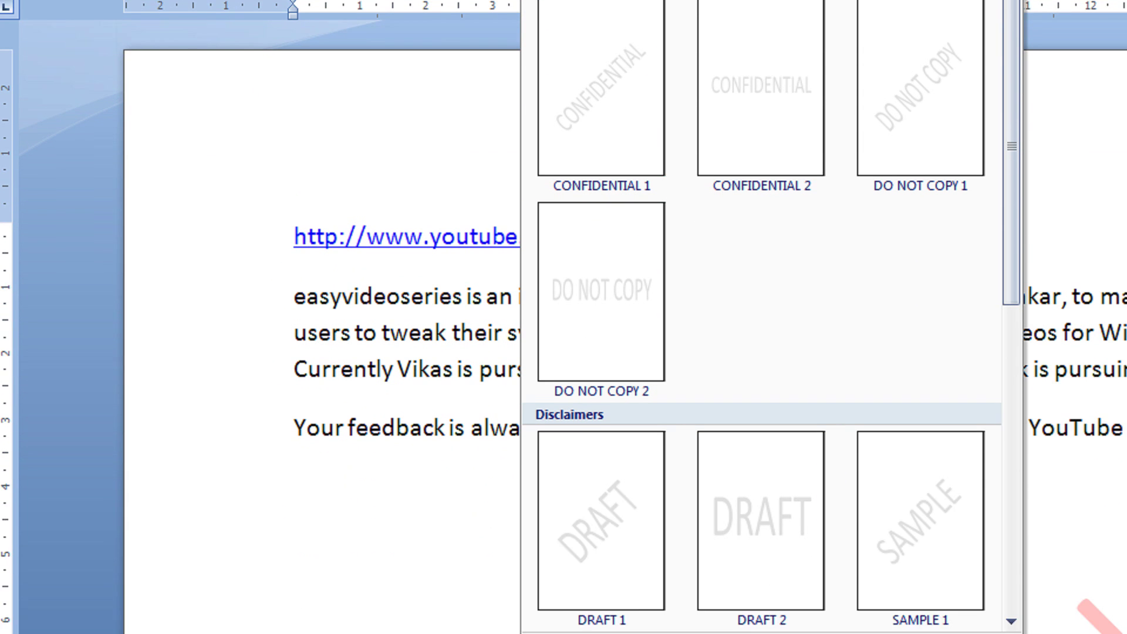
Step: Remove the red watermark from the document and minimize the Word window
click(732, 614)
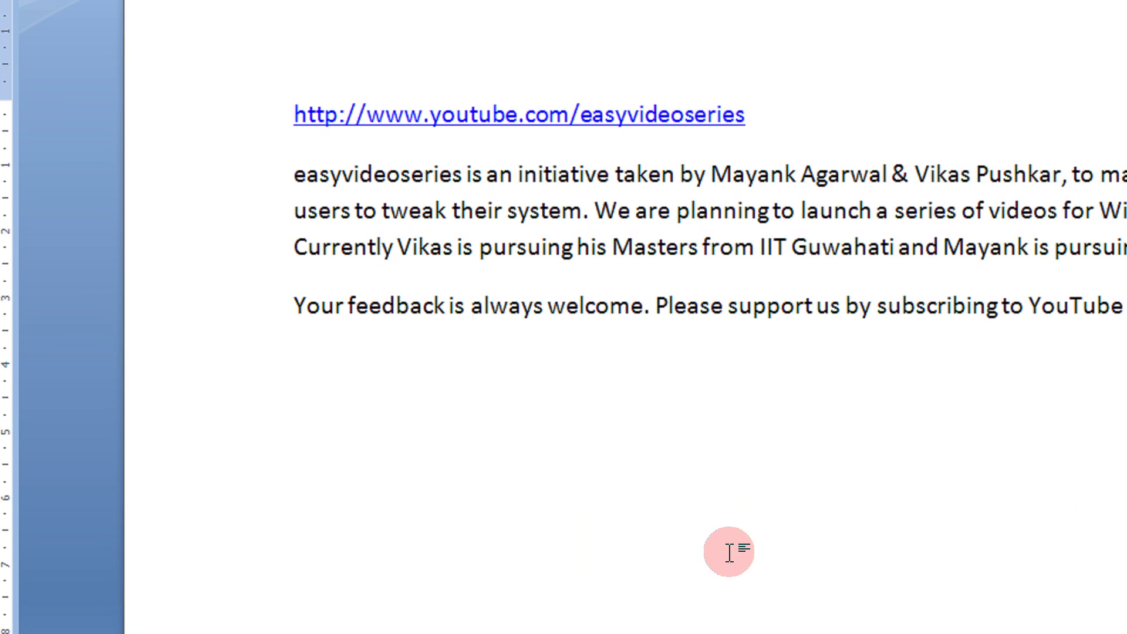
click(751, 528)
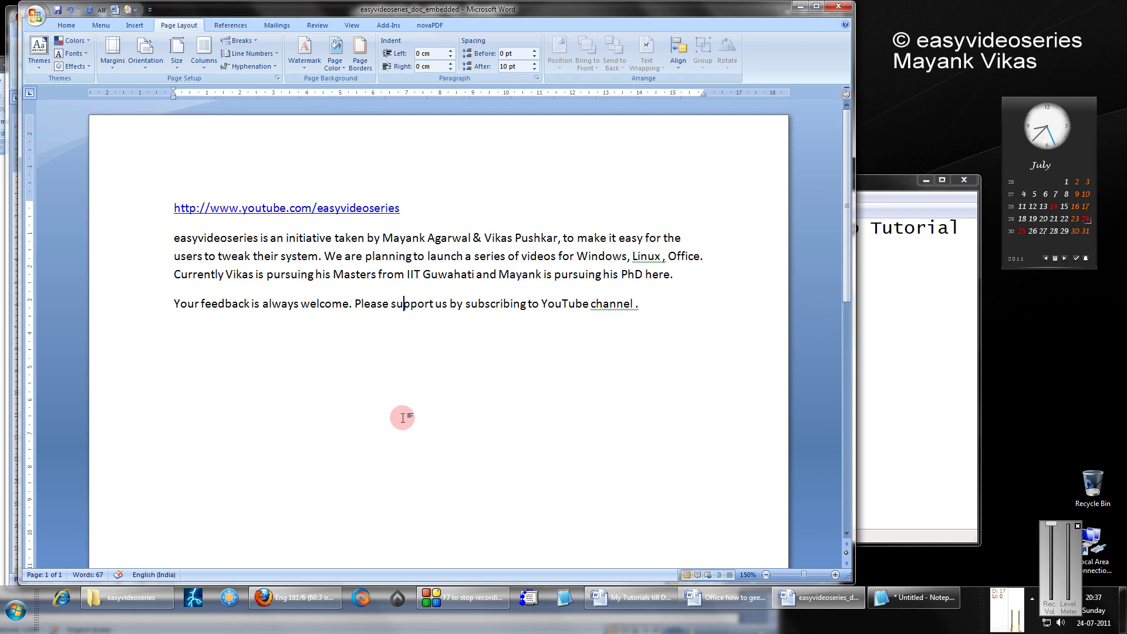
click(811, 12)
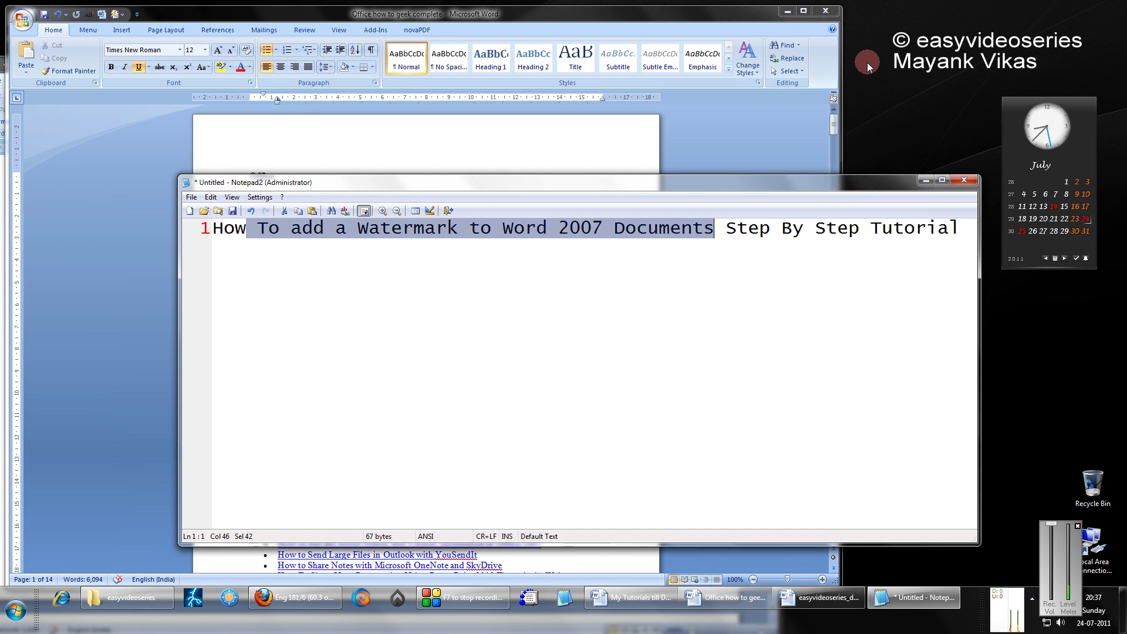